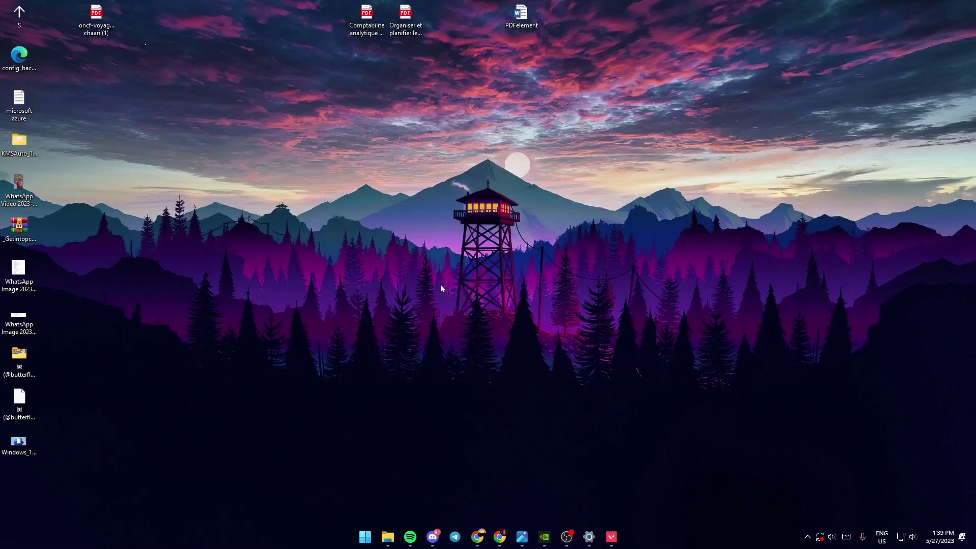
- Search the Start menu for 'task manager' and launch Task Manager
left_click(365, 537)
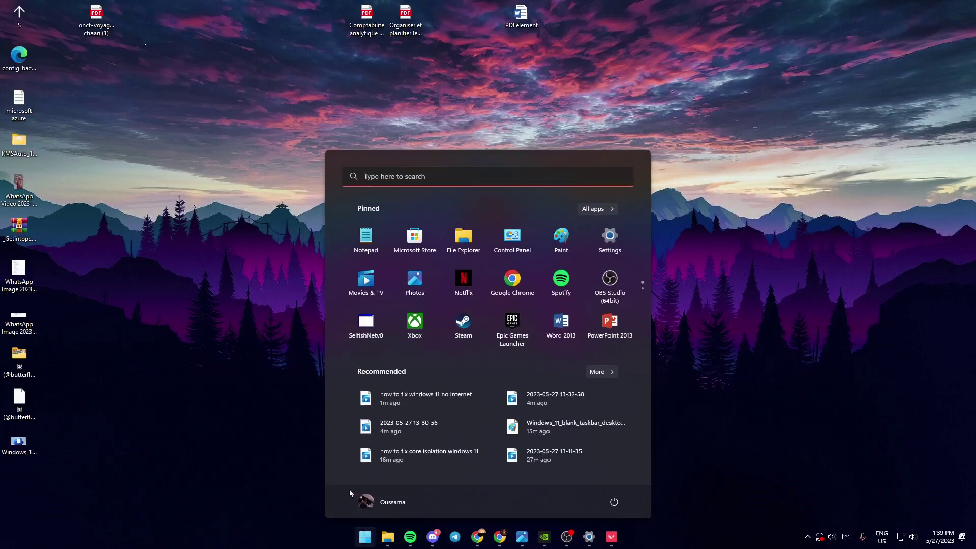
left_click(431, 176)
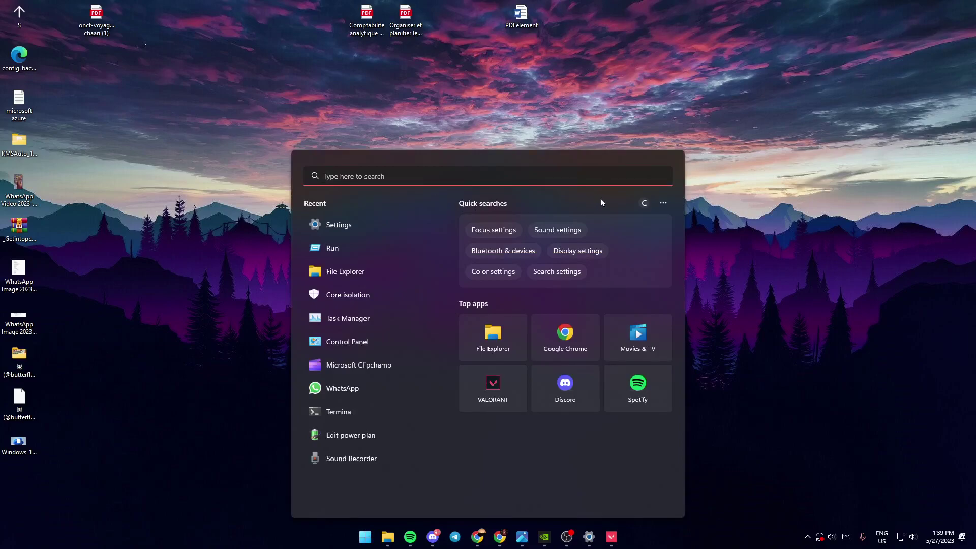
type("ta")
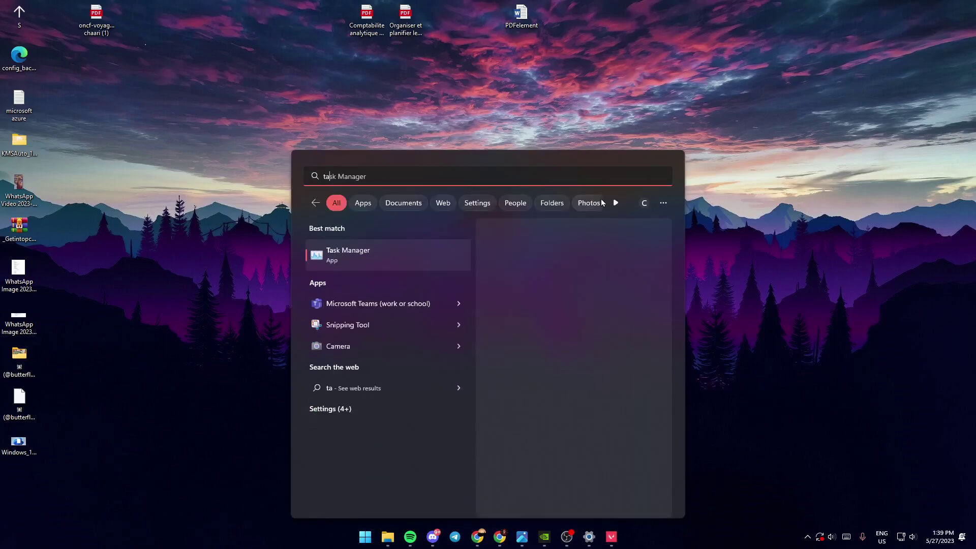
type("sk manager")
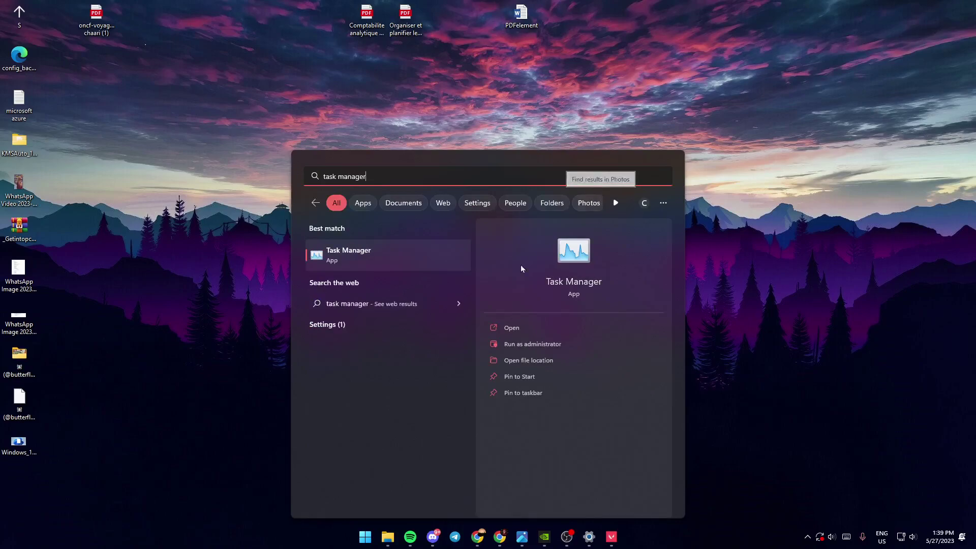
left_click(380, 259)
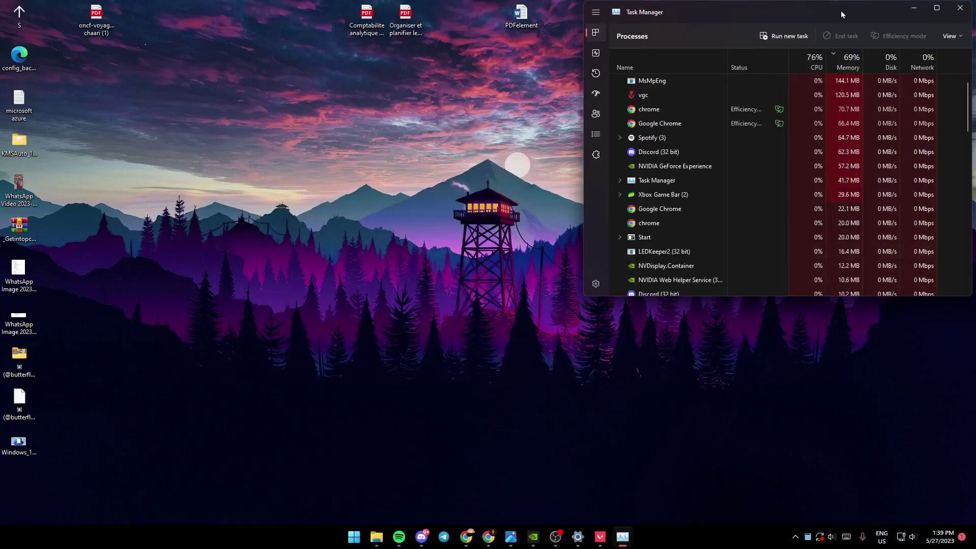
- Maximize Task Manager and show the Performance page's CPU graphs
left_click_drag(847, 15, 787, 4)
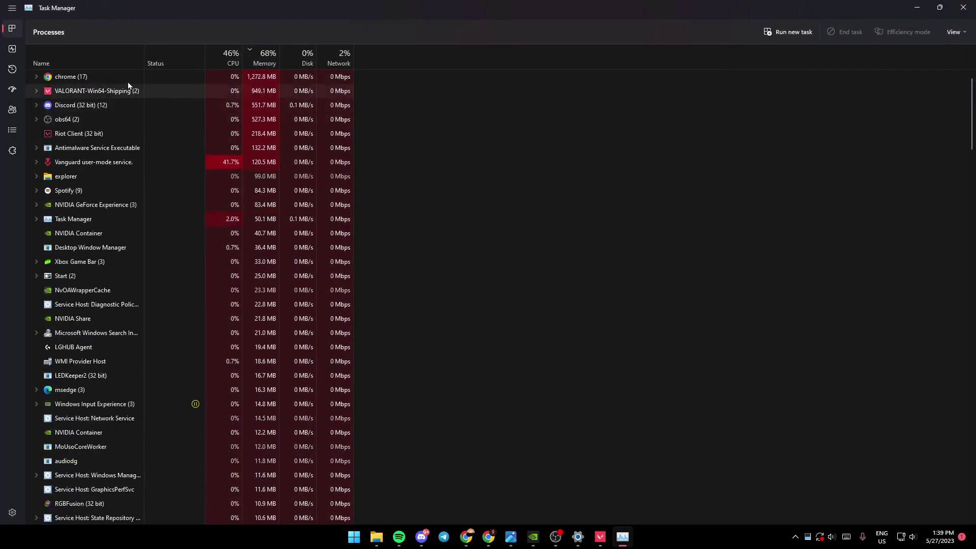
left_click(140, 96)
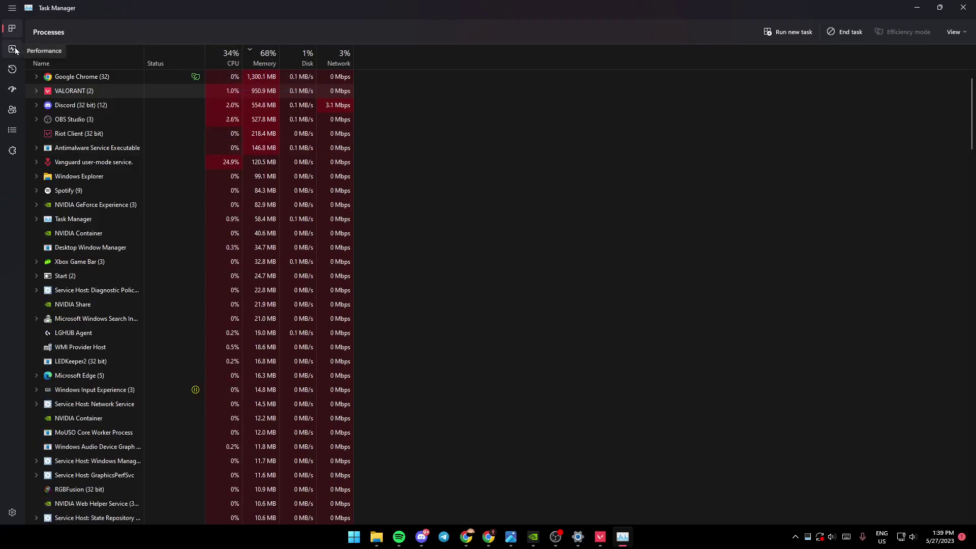
left_click(15, 9)
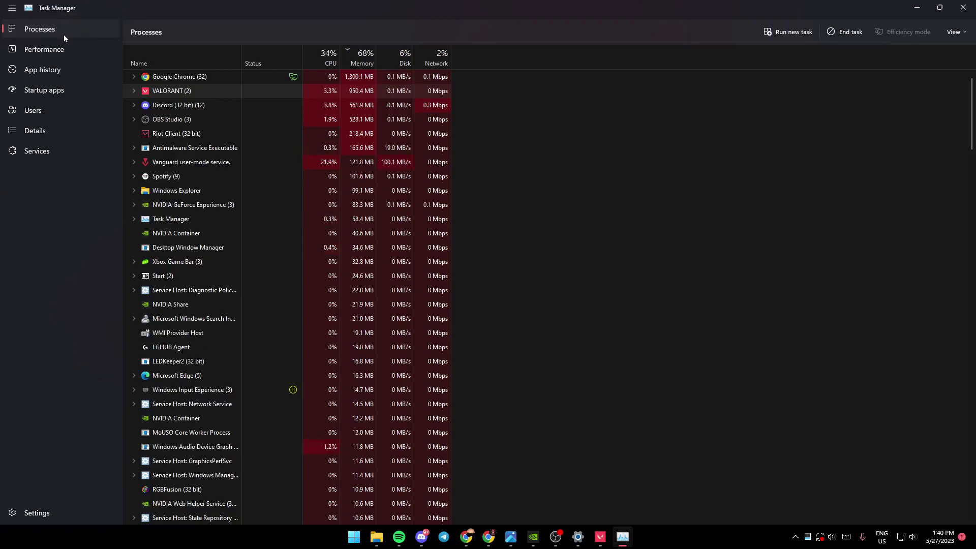
left_click(42, 51)
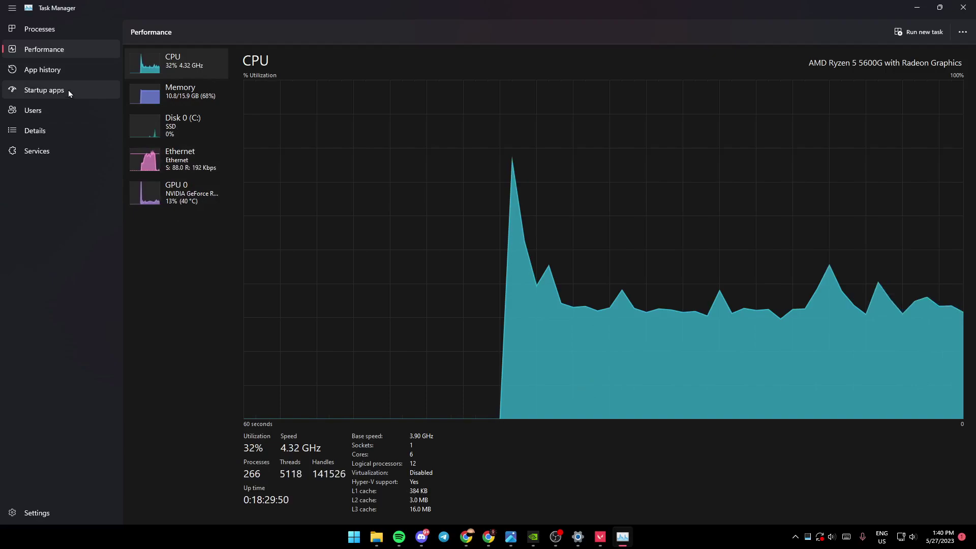
- On the Details page, select VALORANT-Win64-Shipping.exe (PID 18592) in the process list
left_click(53, 133)
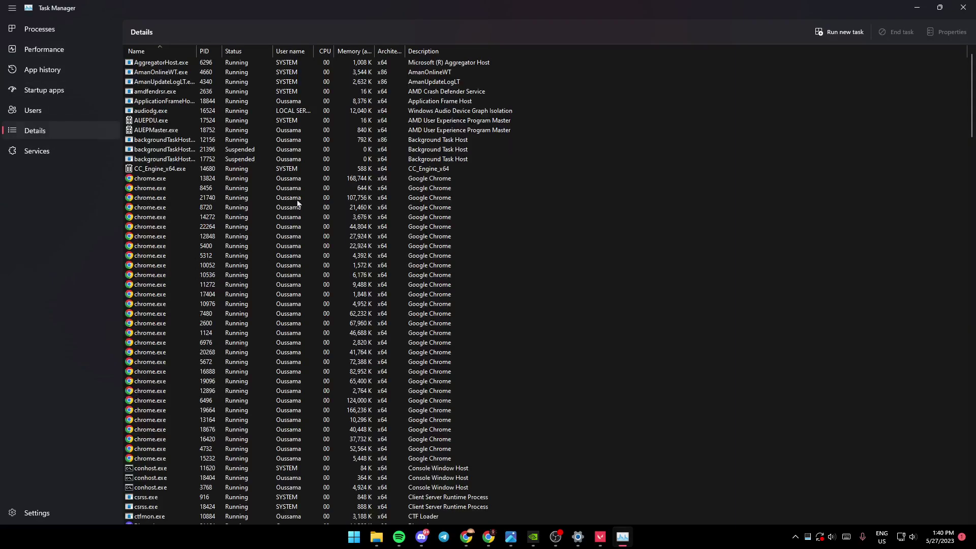
scroll(311, 170, "down", 5)
scroll(325, 191, "up", 5)
scroll(514, 254, "down", 2)
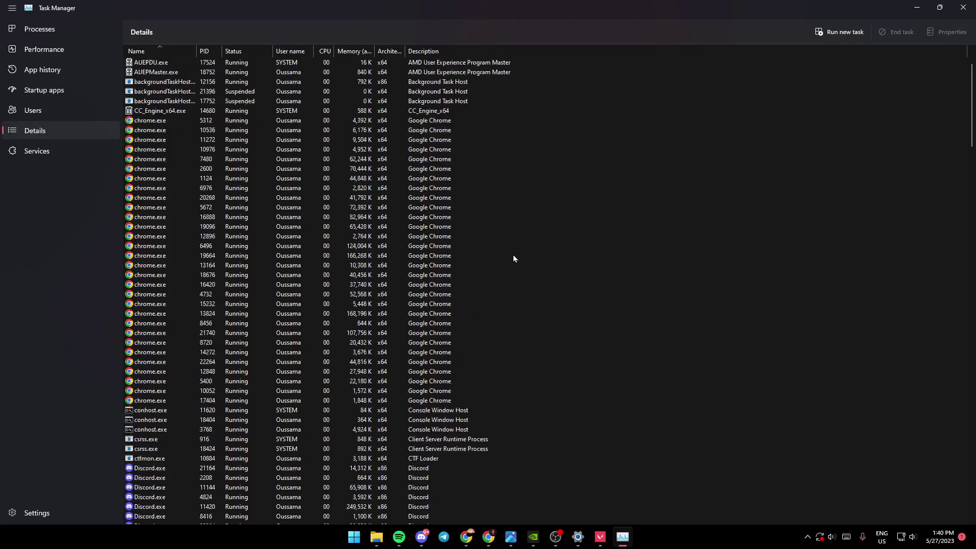
scroll(513, 259, "down", 20)
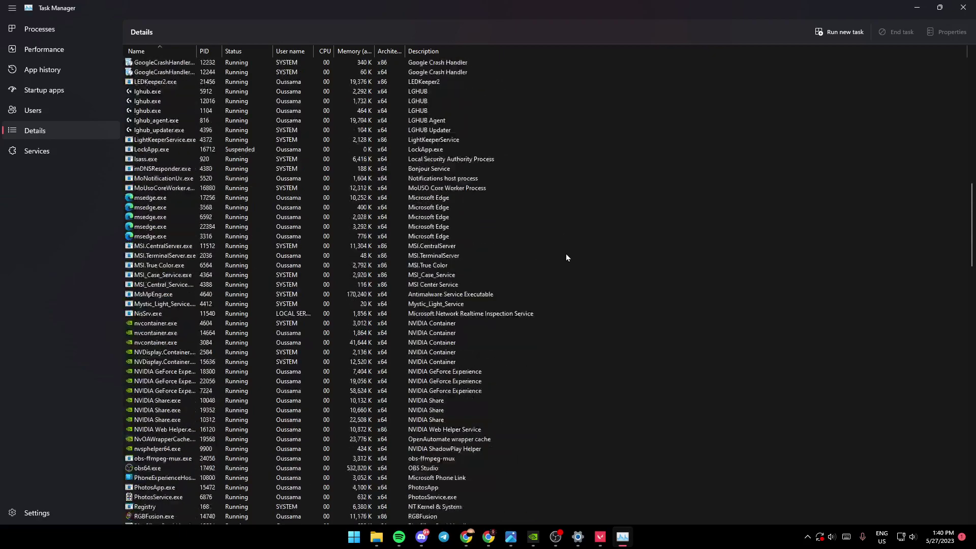
scroll(566, 256, "down", 4)
scroll(566, 262, "down", 9)
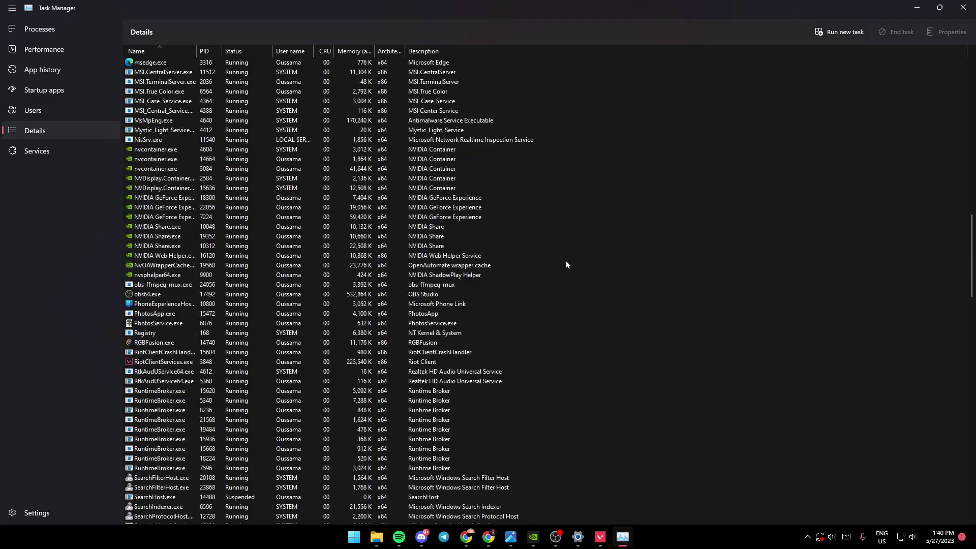
scroll(553, 260, "down", 7)
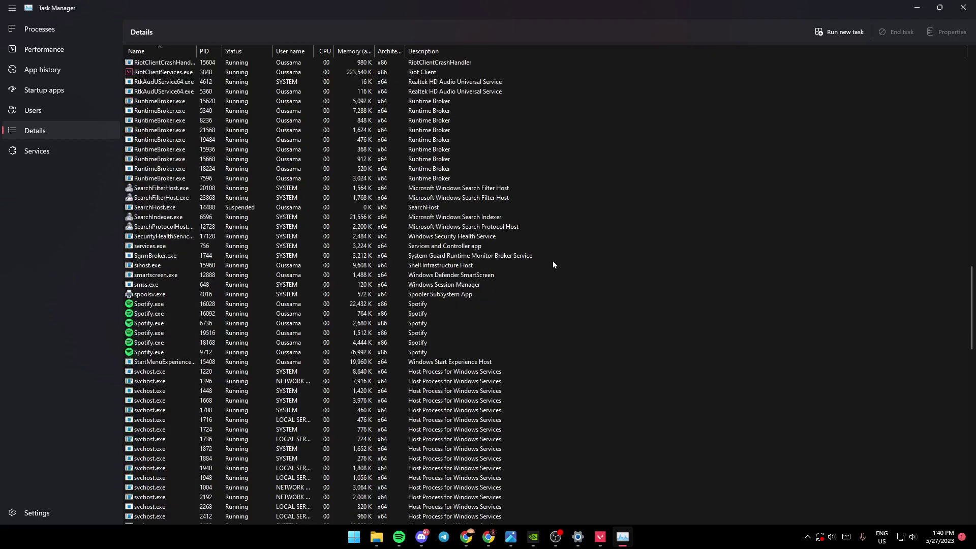
scroll(547, 276, "down", 15)
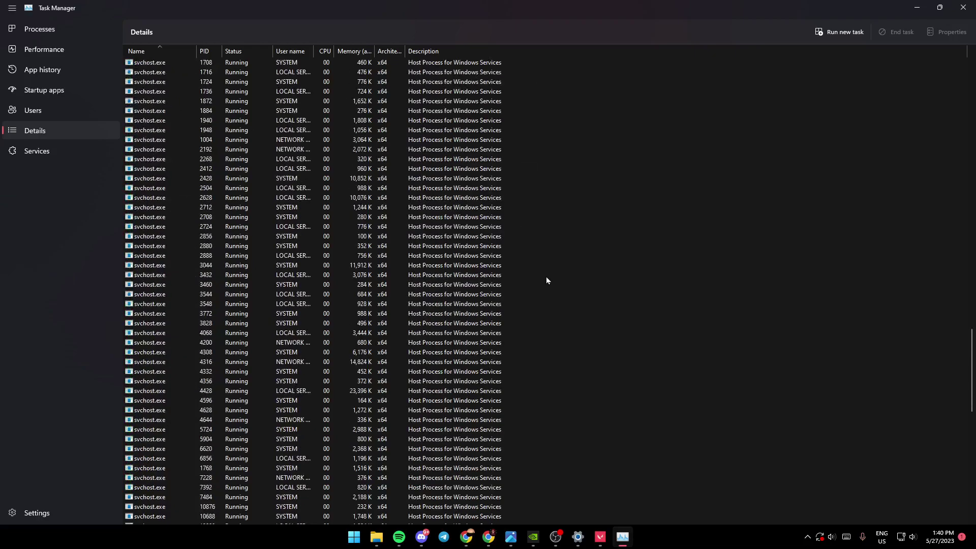
scroll(543, 285, "down", 2)
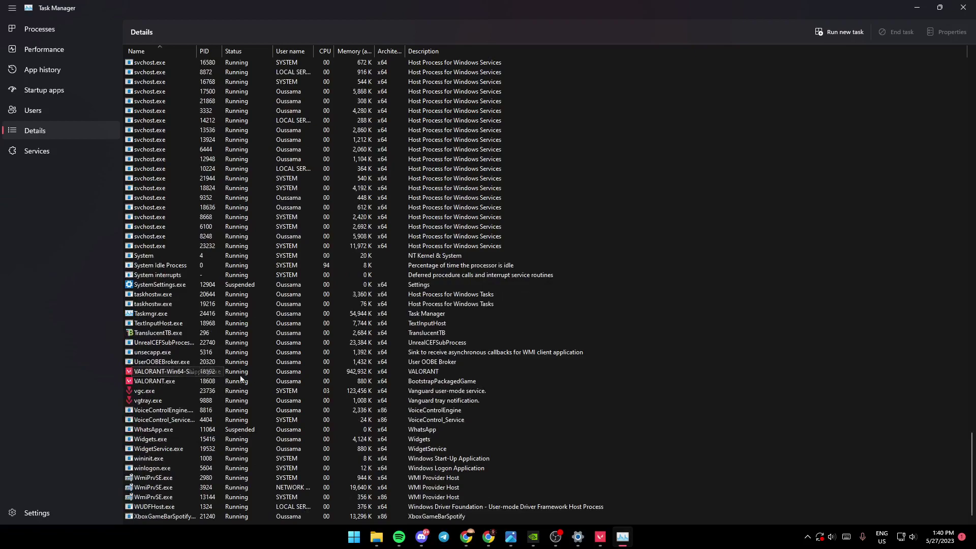
left_click(185, 381)
left_click(188, 374)
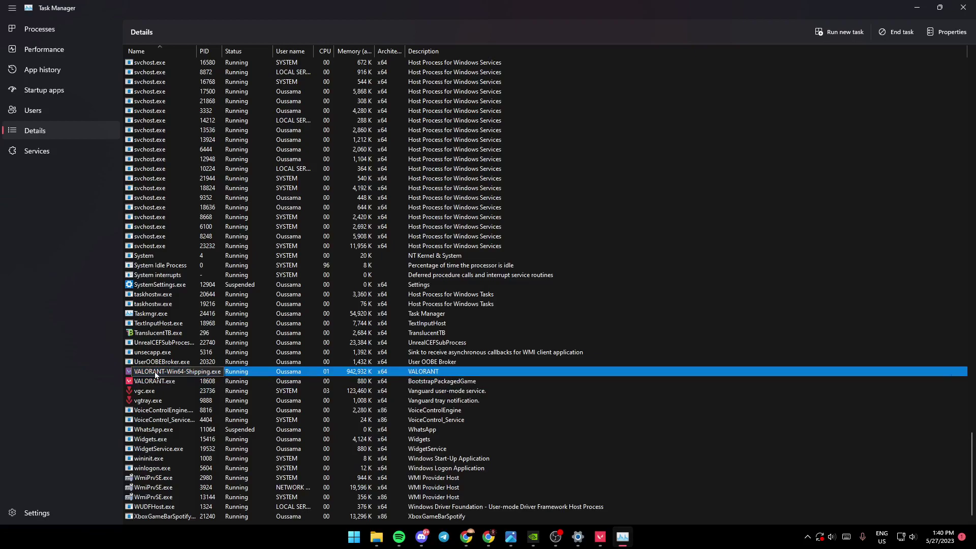
- Set VALORANT.exe's priority to High, then close Task Manager
right_click(250, 373)
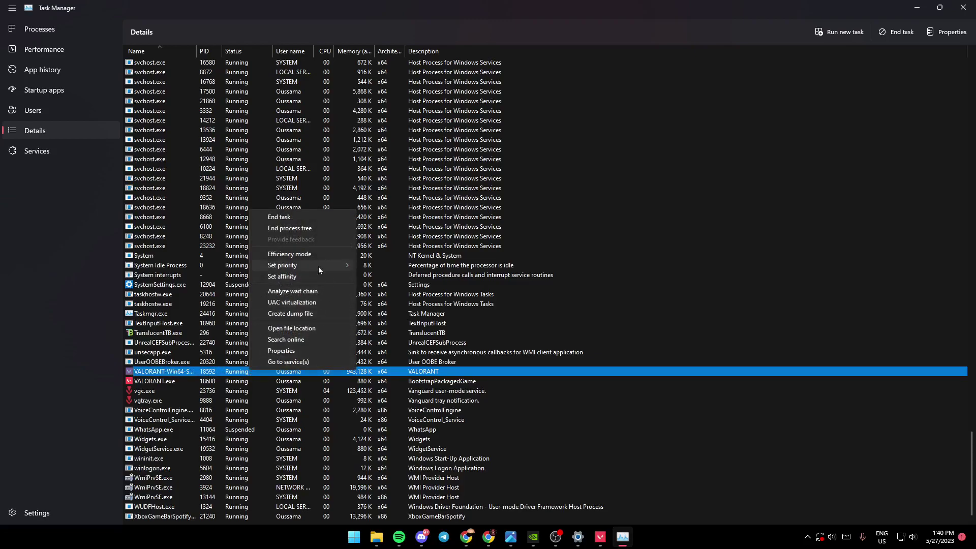
mouse_move(320, 264)
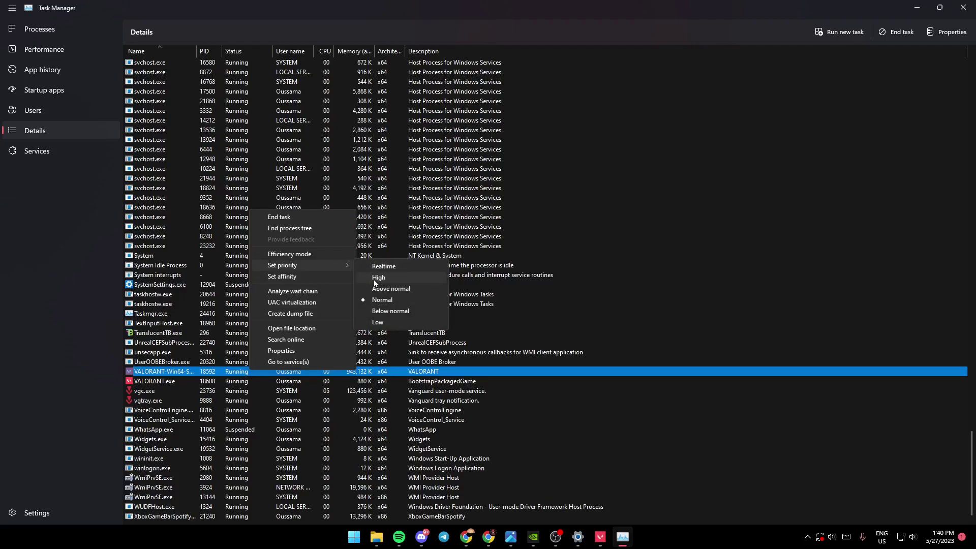
left_click(186, 381)
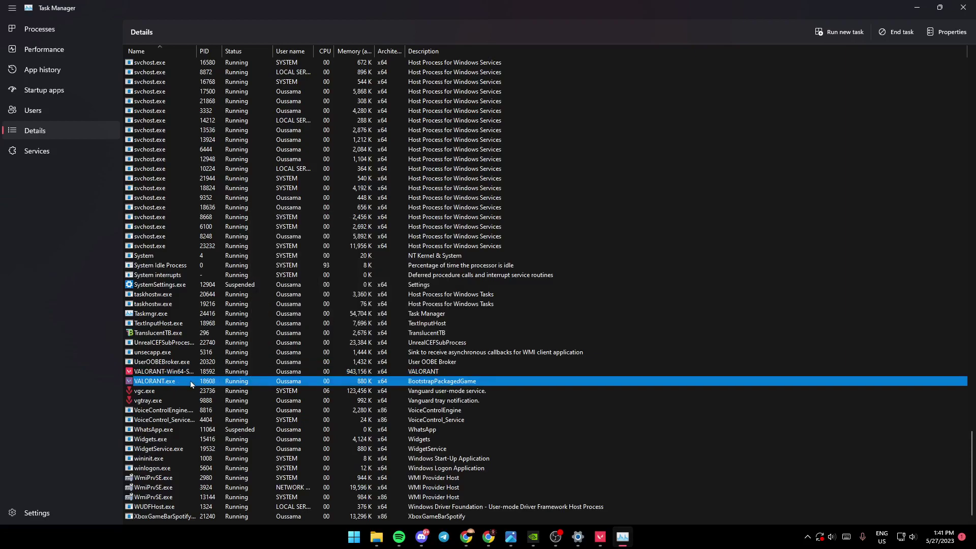
right_click(190, 381)
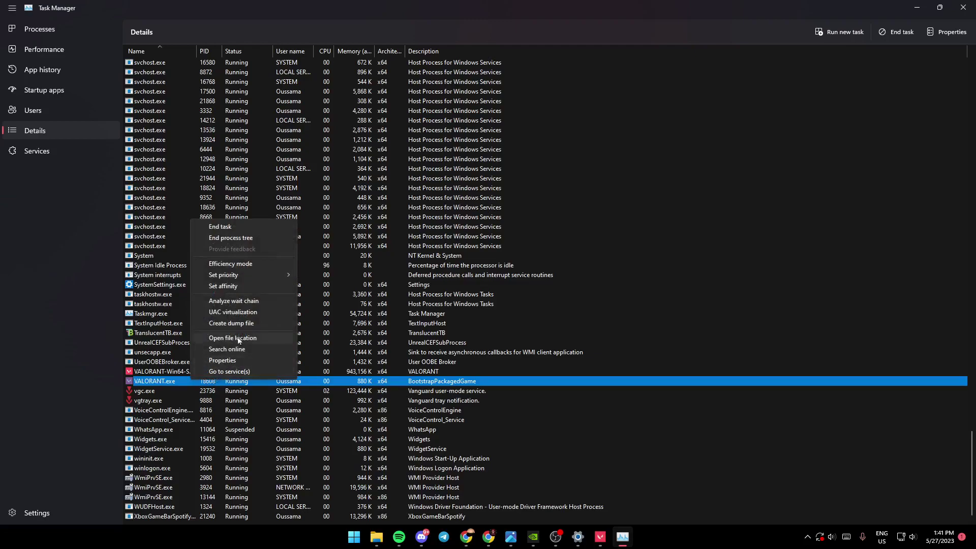
mouse_move(249, 278)
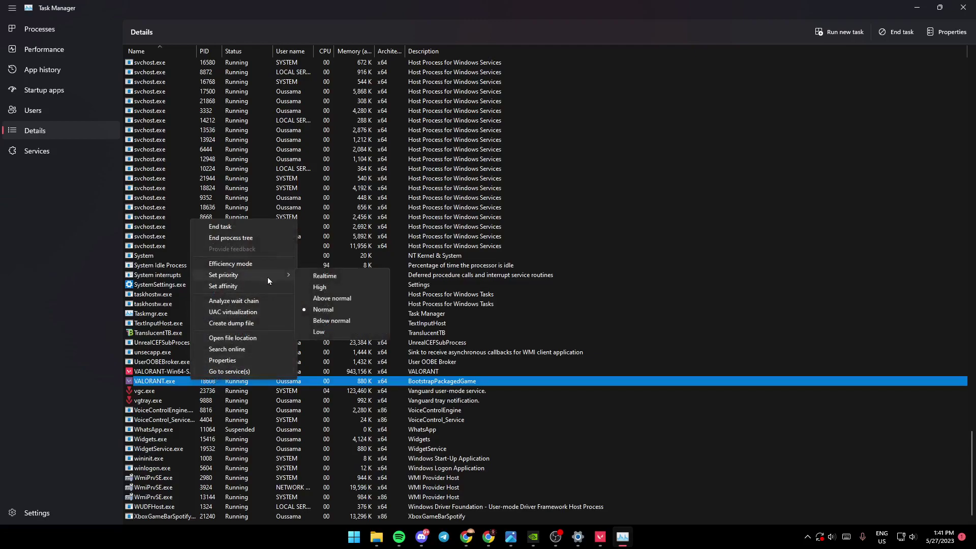
mouse_move(294, 274)
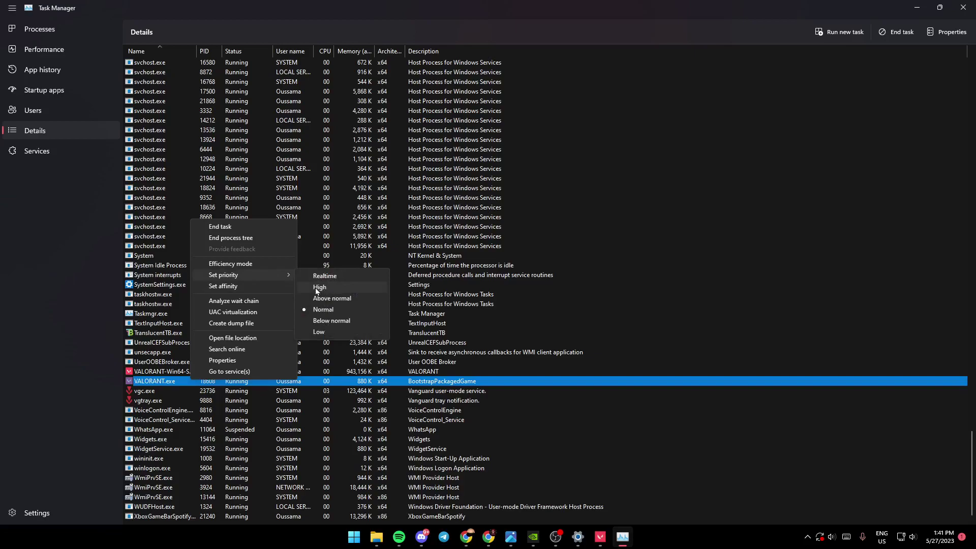
left_click(12, 257)
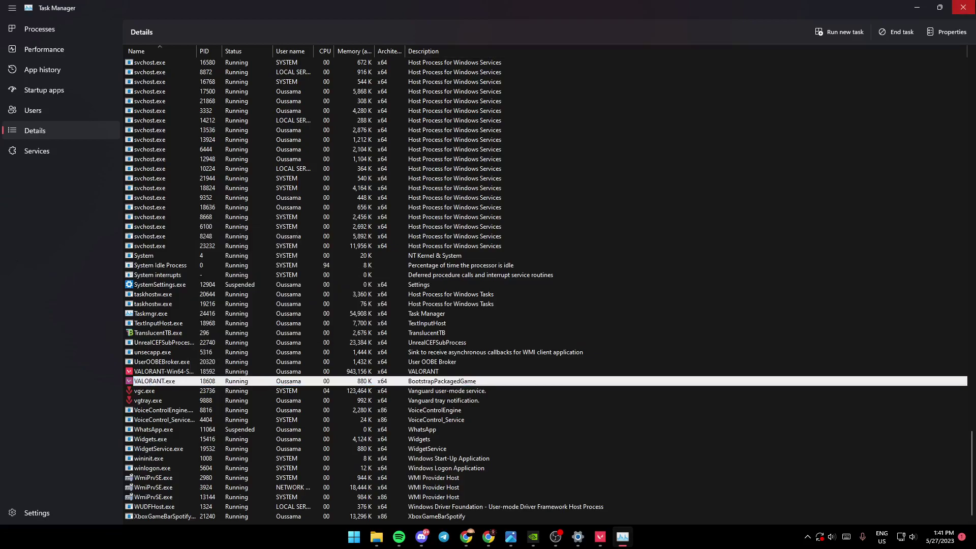
left_click(963, 7)
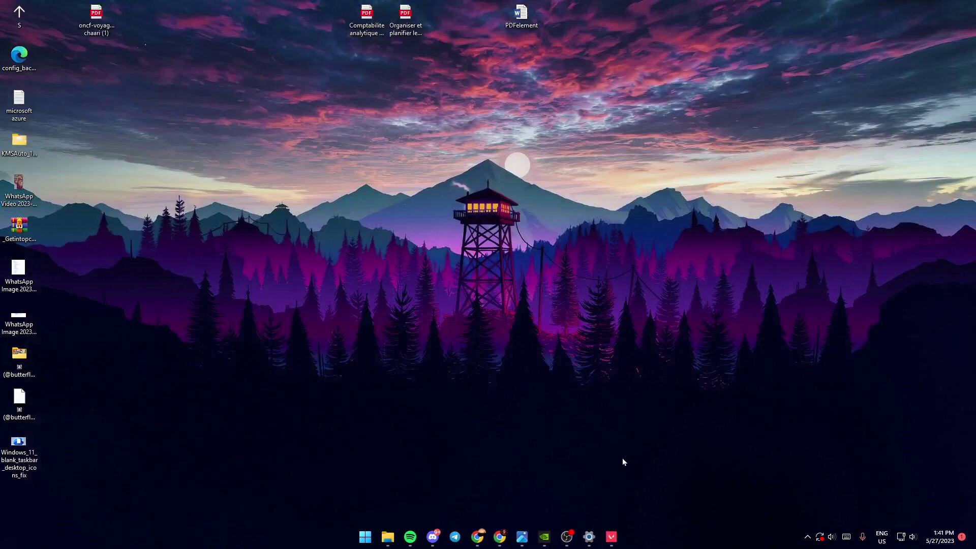
- Search the Start menu for 'settings' and launch the Settings app
left_click(366, 535)
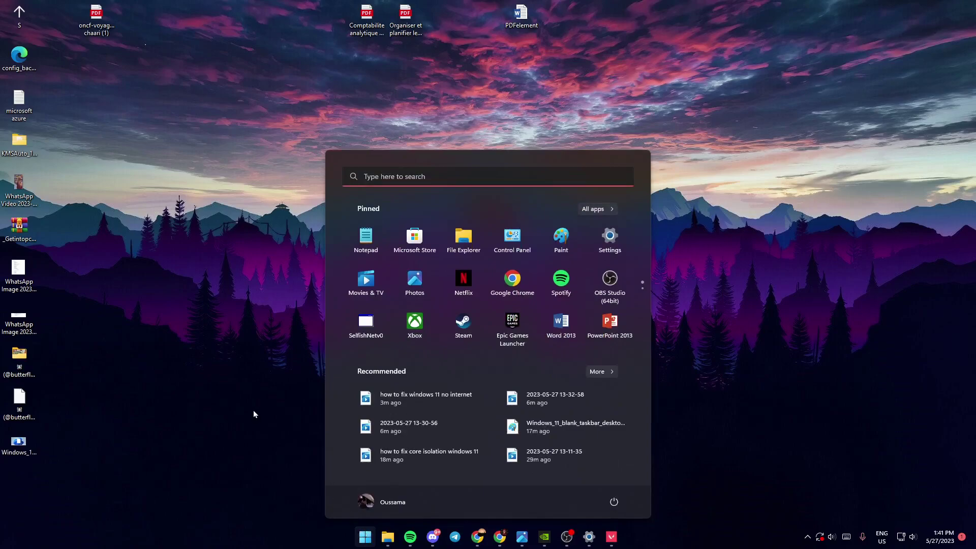
type("se")
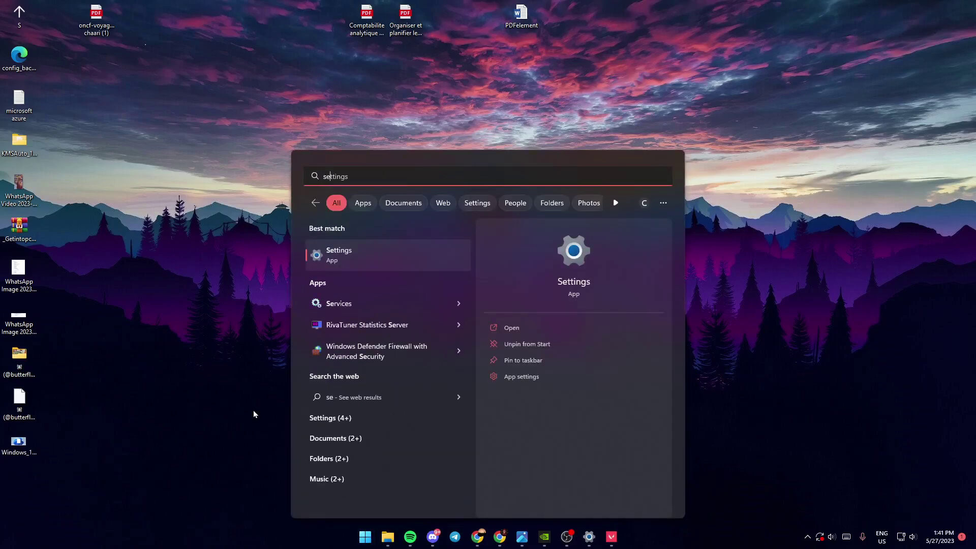
type("ttin")
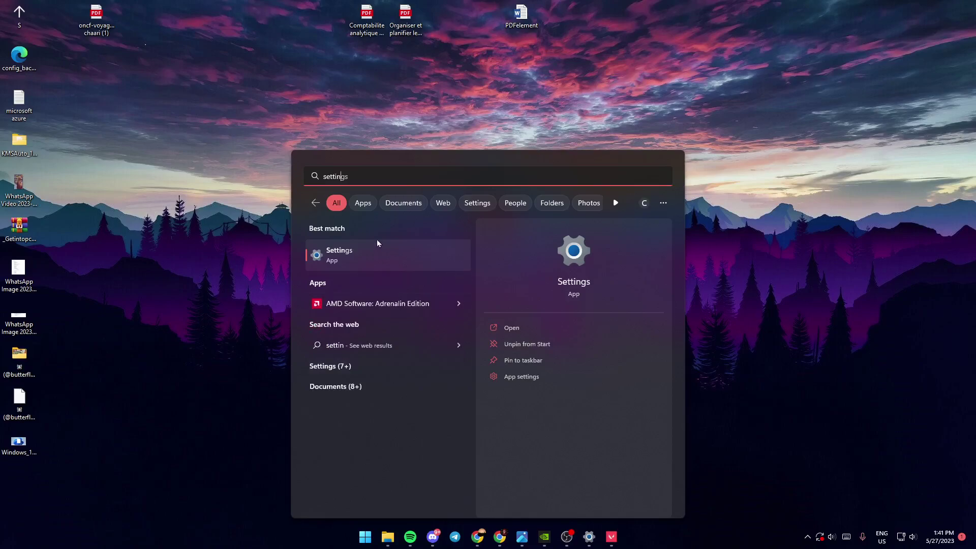
left_click(377, 249)
- On the System page, search the settings for 'graphic' to bring up Graphics settings
left_click(75, 113)
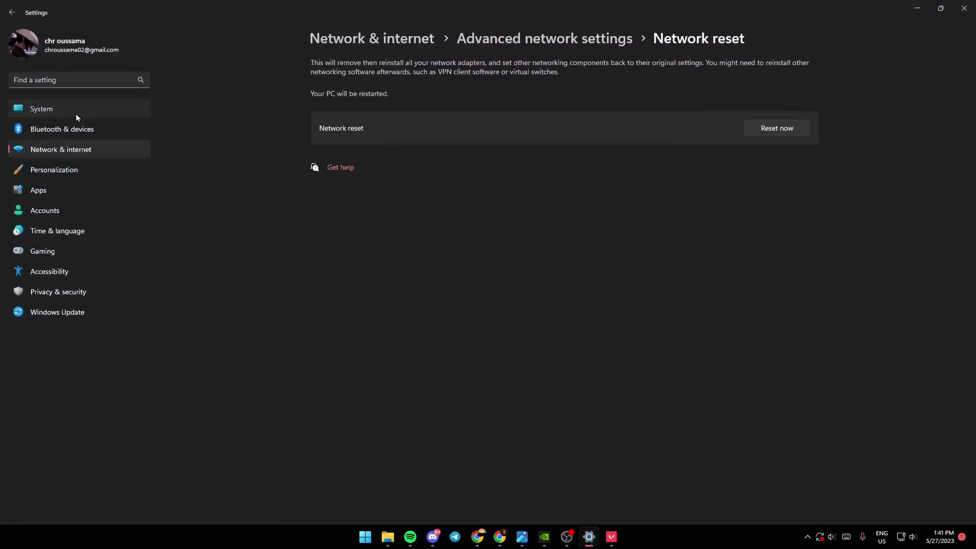
left_click(81, 79)
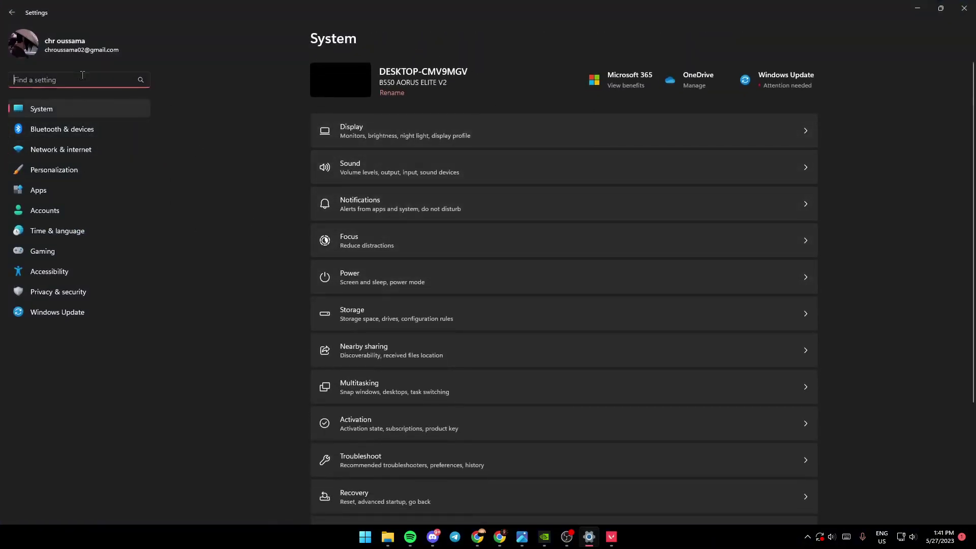
type("g")
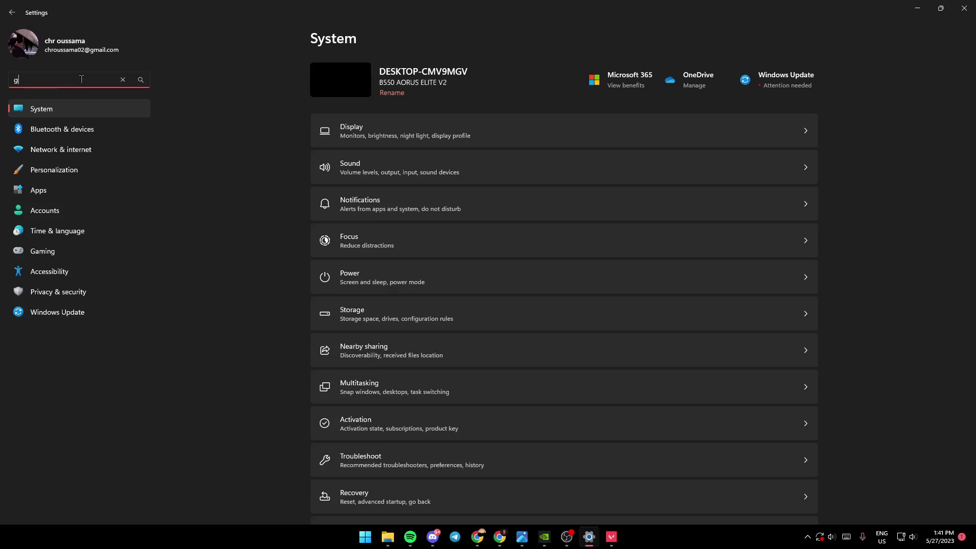
type("rap")
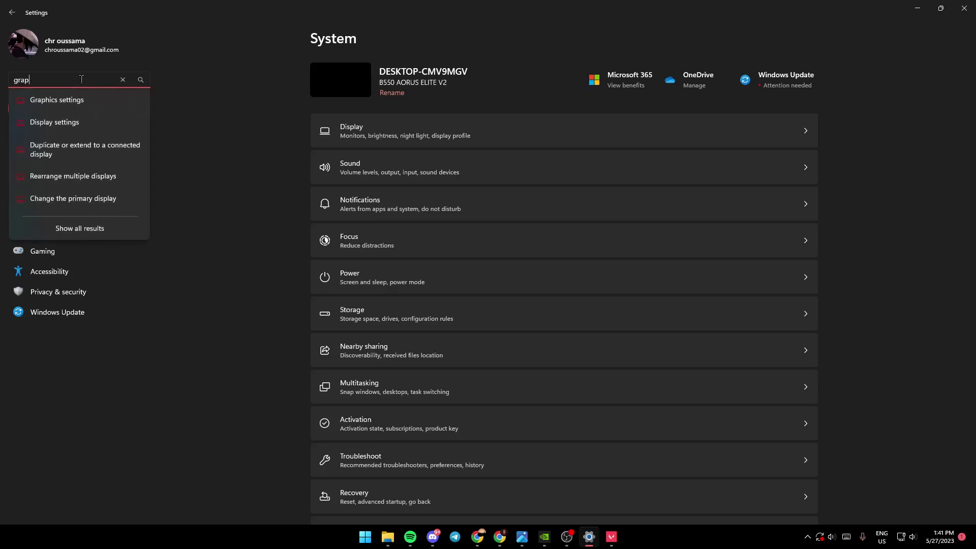
type("hic setting")
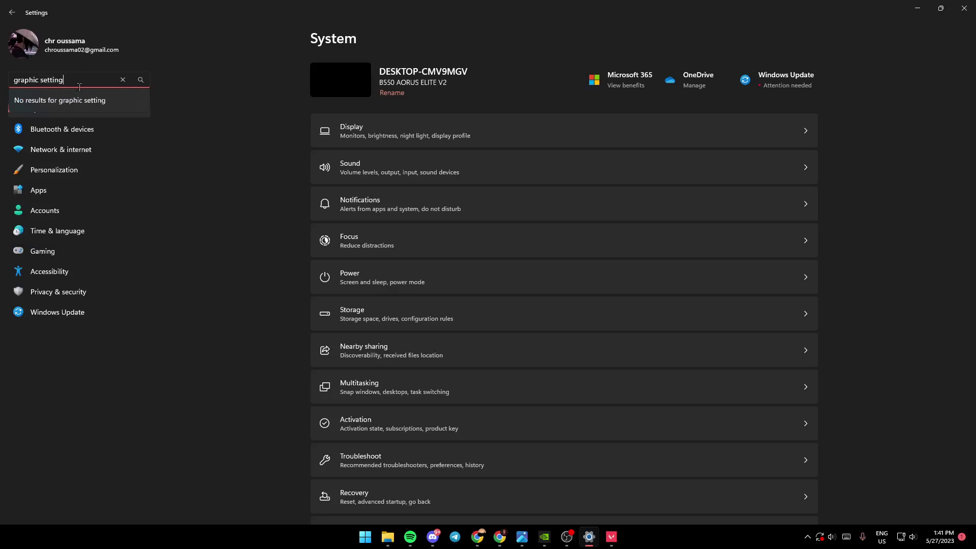
key("BackSpace")
key("BackSpace")
key("BackSpace")
key("BackSpace")
key("BackSpace")
key("BackSpace")
key("BackSpace")
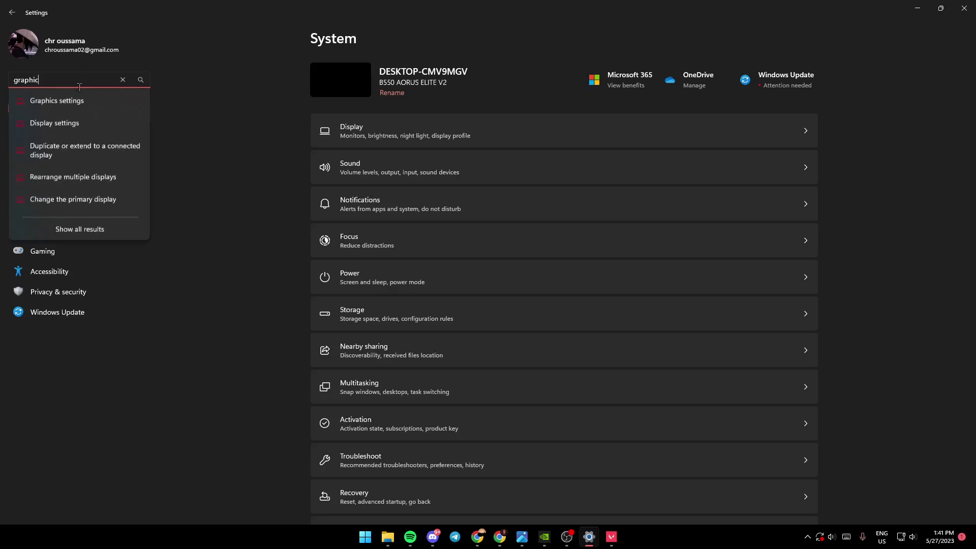
left_click(94, 100)
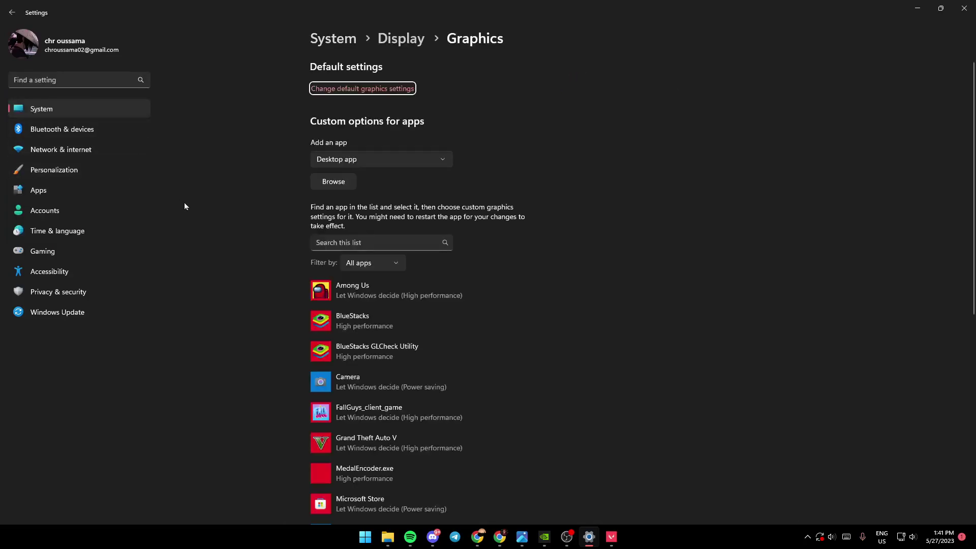
scroll(518, 283, "down", 10)
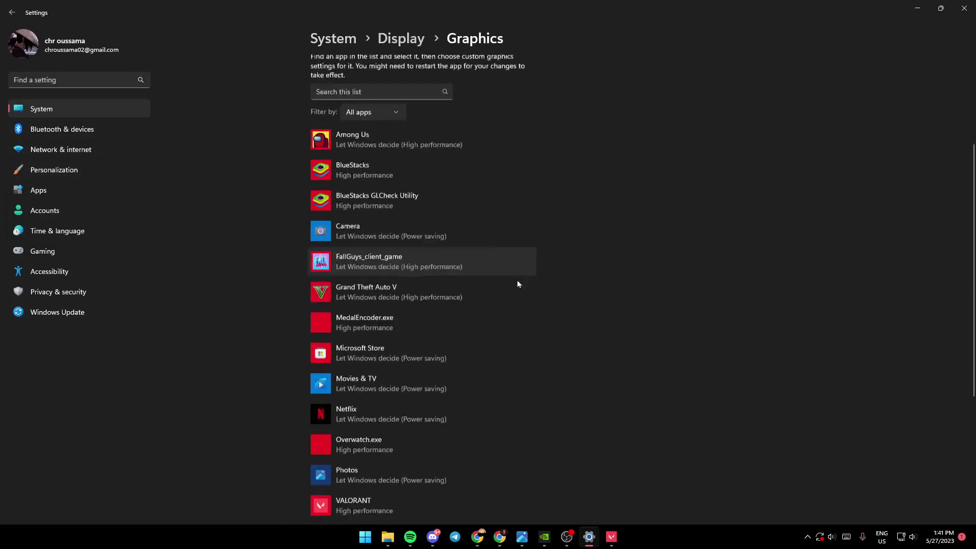
scroll(517, 326, "up", 3)
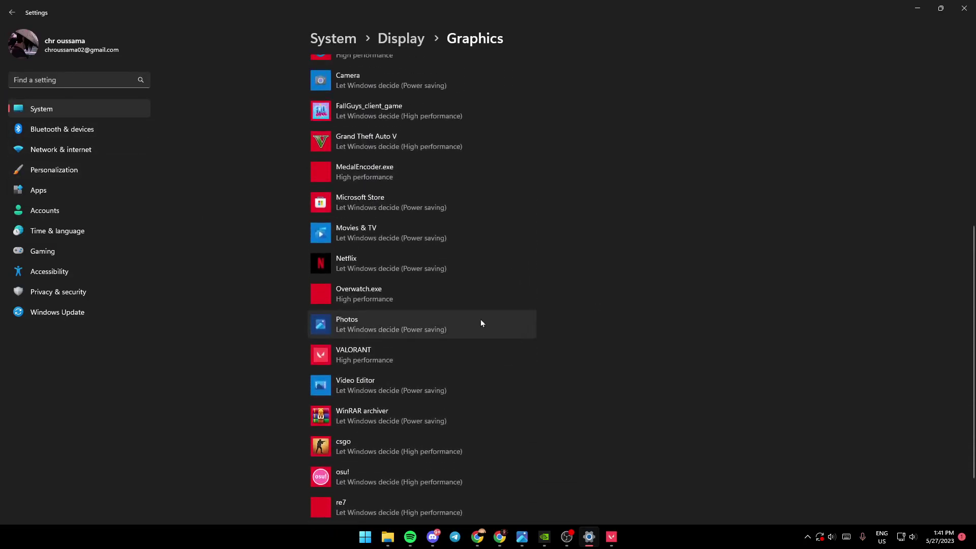
left_click(445, 350)
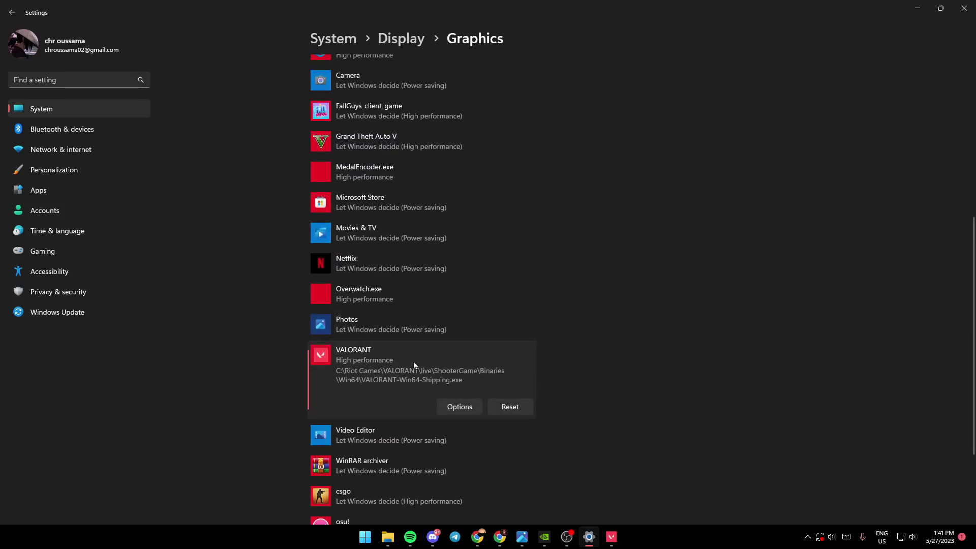
scroll(427, 364, "up", 5)
scroll(421, 365, "down", 1)
scroll(407, 376, "down", 5)
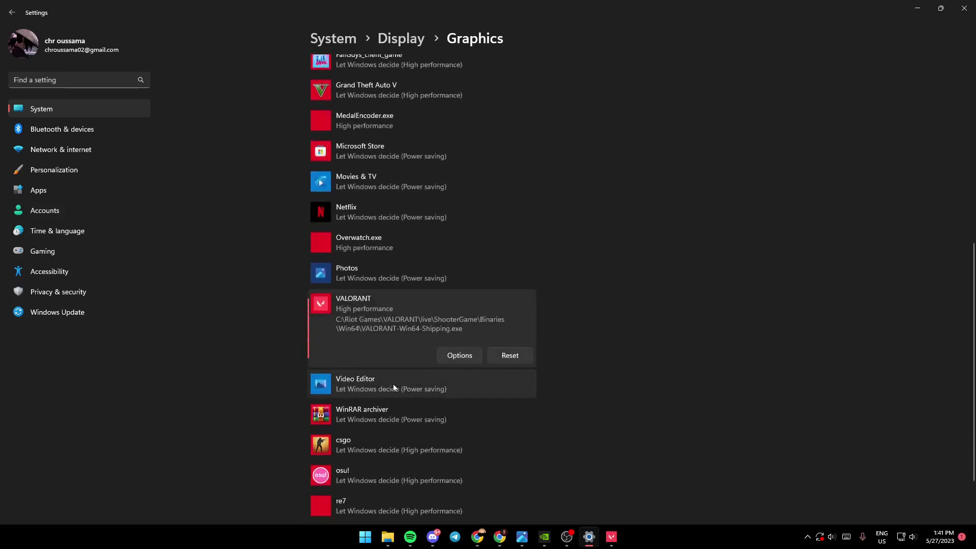
scroll(422, 366, "up", 6)
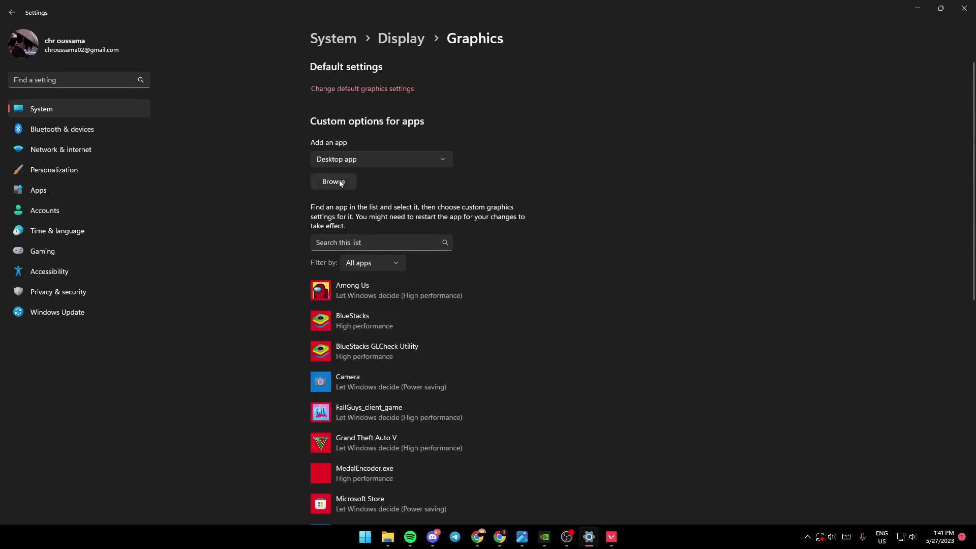
- Add VALORANT-Win64-Shipping.exe from the Win64 folder to the Graphics app list
left_click(333, 182)
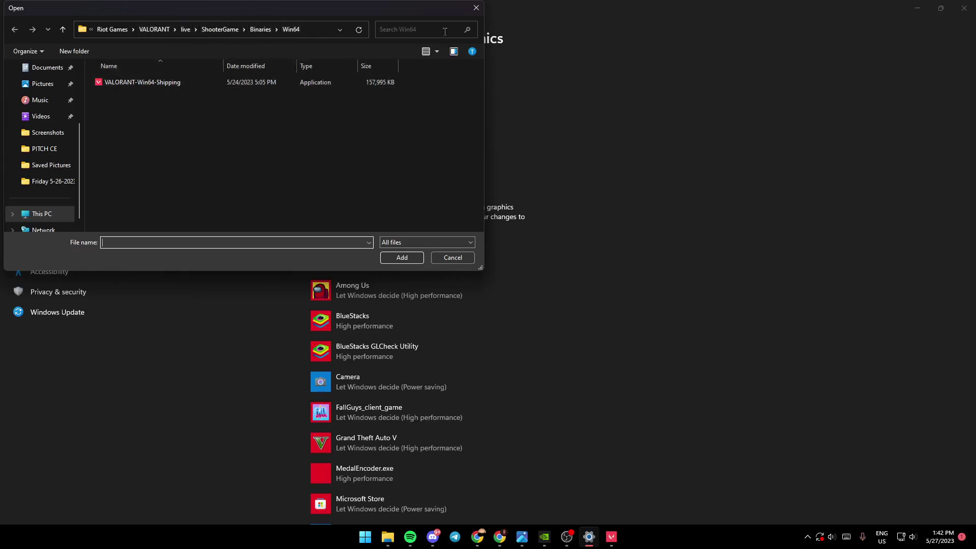
left_click(307, 85)
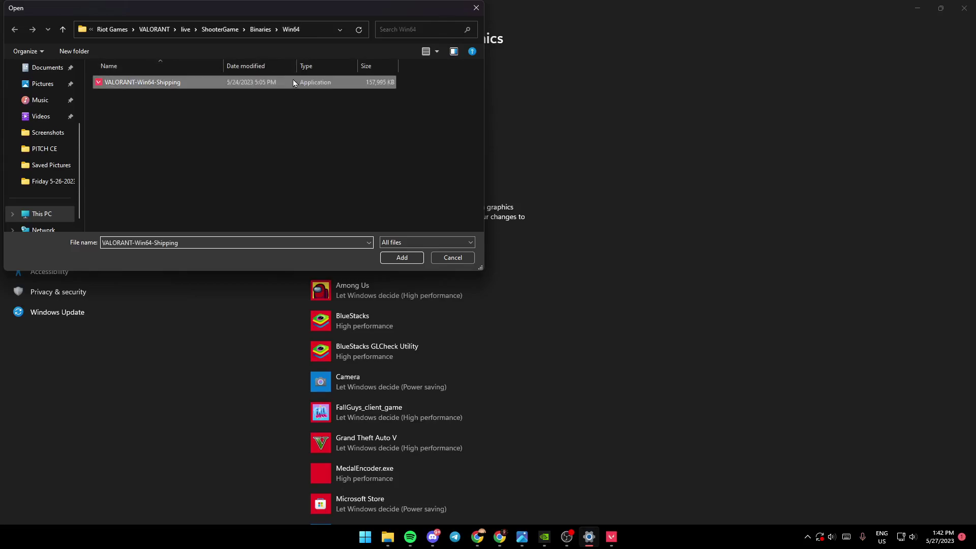
left_click(402, 258)
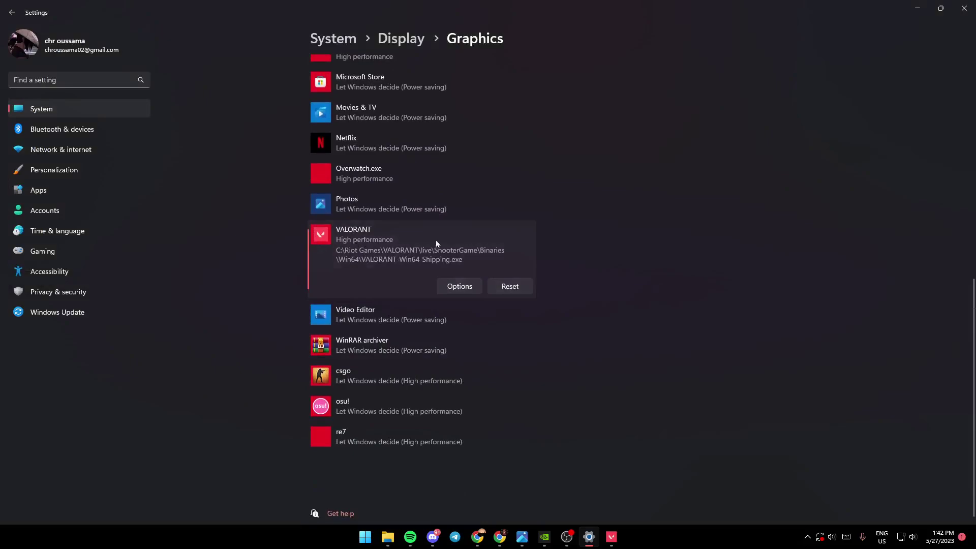
- Save High performance as VALORANT's graphics preference
left_click(451, 288)
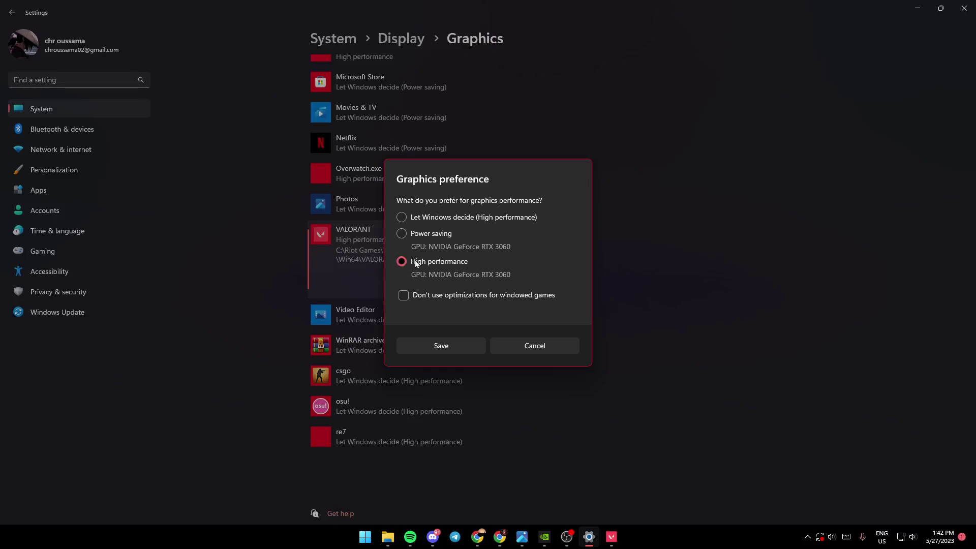
left_click(460, 346)
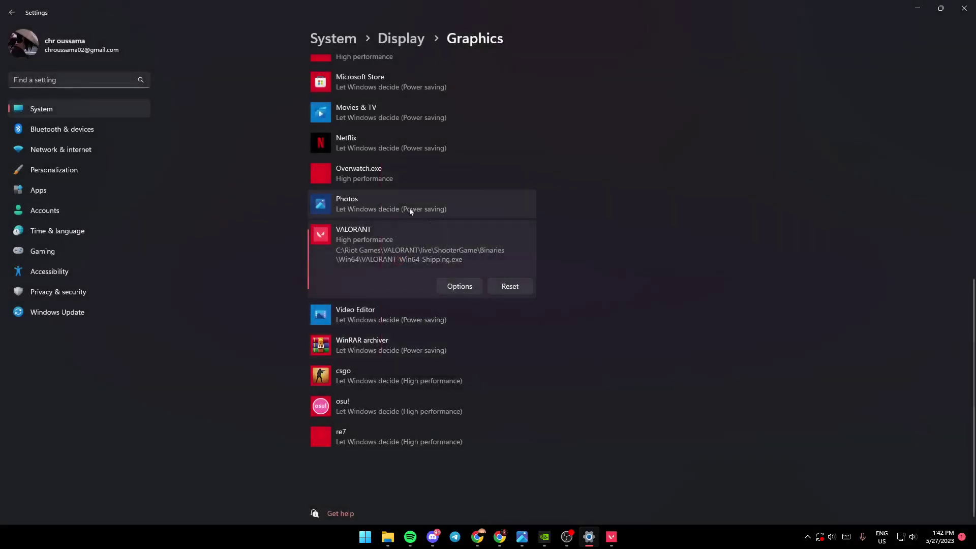